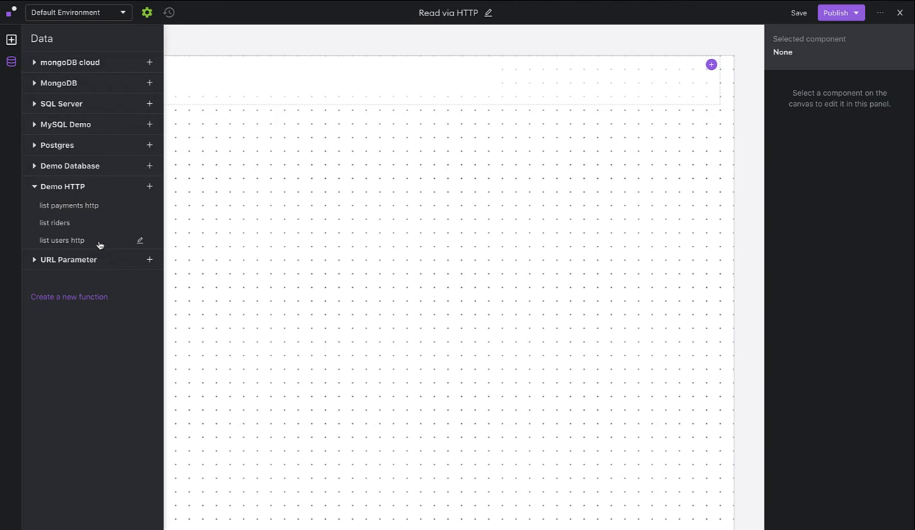
Open the list users http function and add a URL parameter with key page and value ${pageNumber}.
{"action": "left_click", "coordinate": [96, 245]}
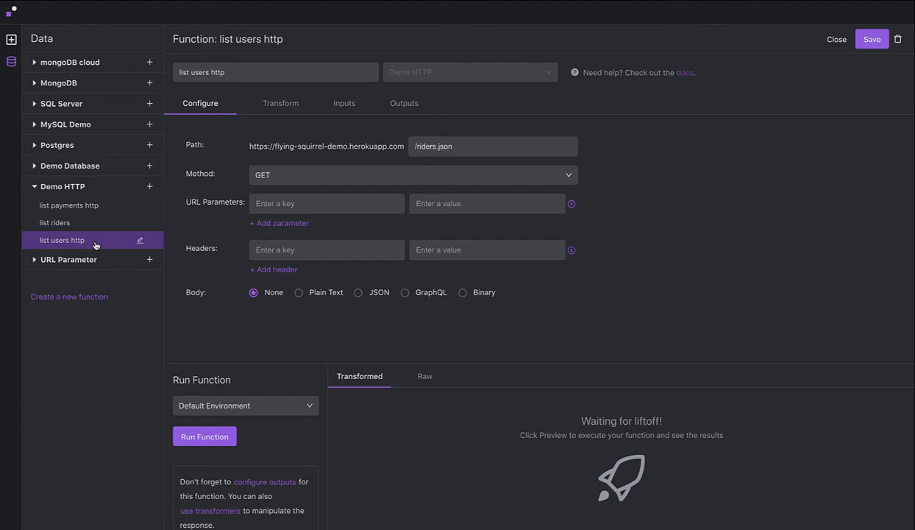
{"action": "left_click", "coordinate": [278, 203]}
{"action": "type", "text": "p"}
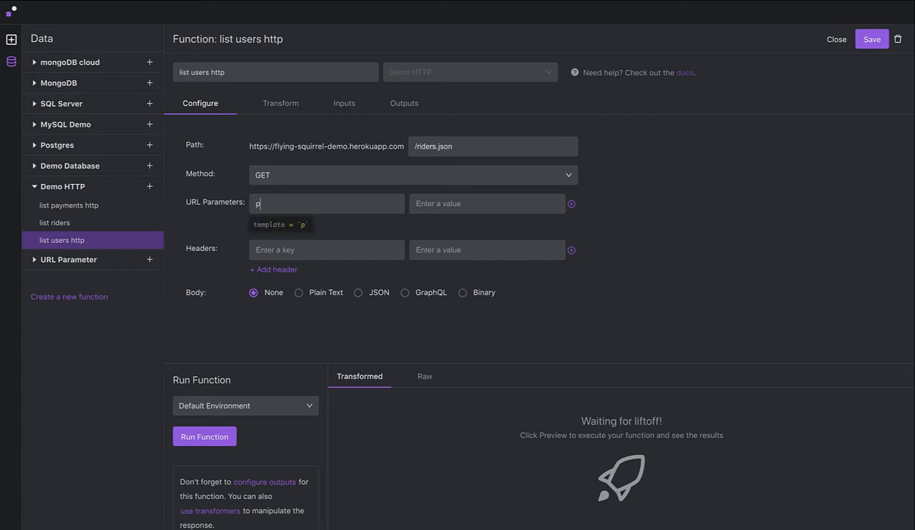
{"action": "type", "text": "age"}
{"action": "key", "text": "Tab"}
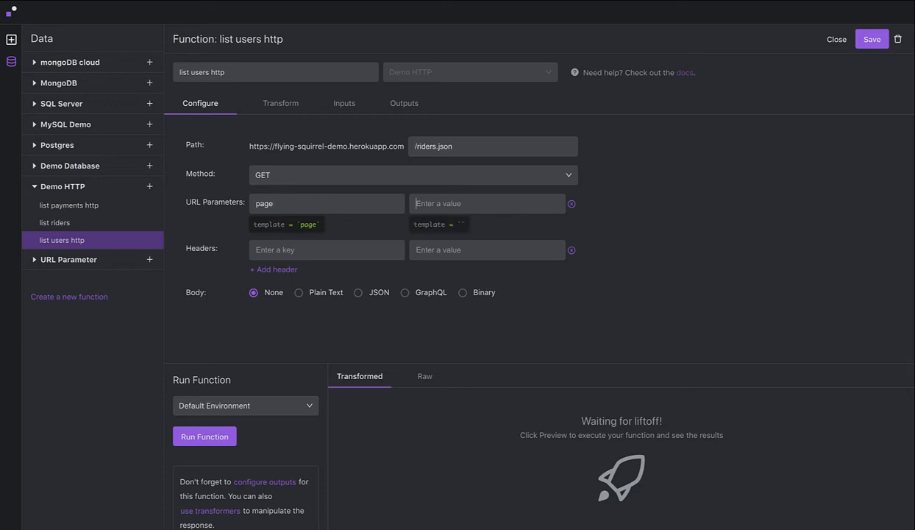
{"action": "type", "text": "${"}
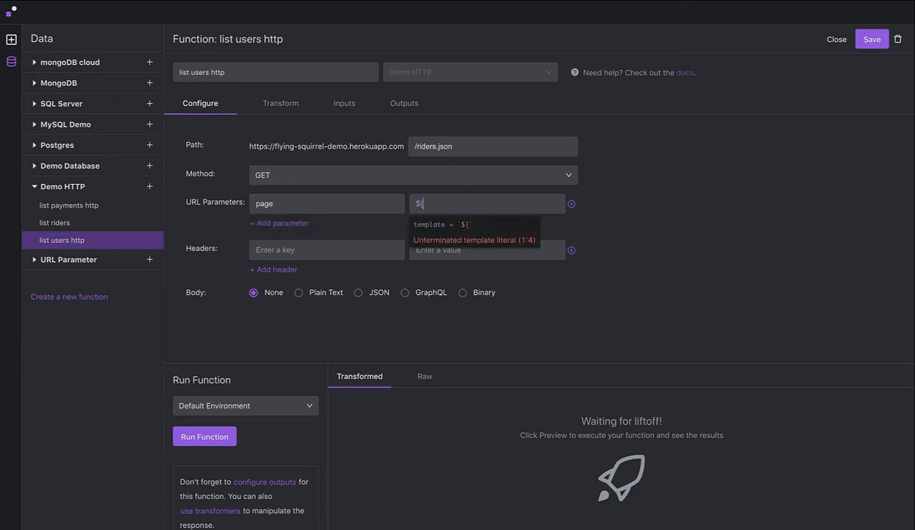
{"action": "type", "text": "pageNumber}"}
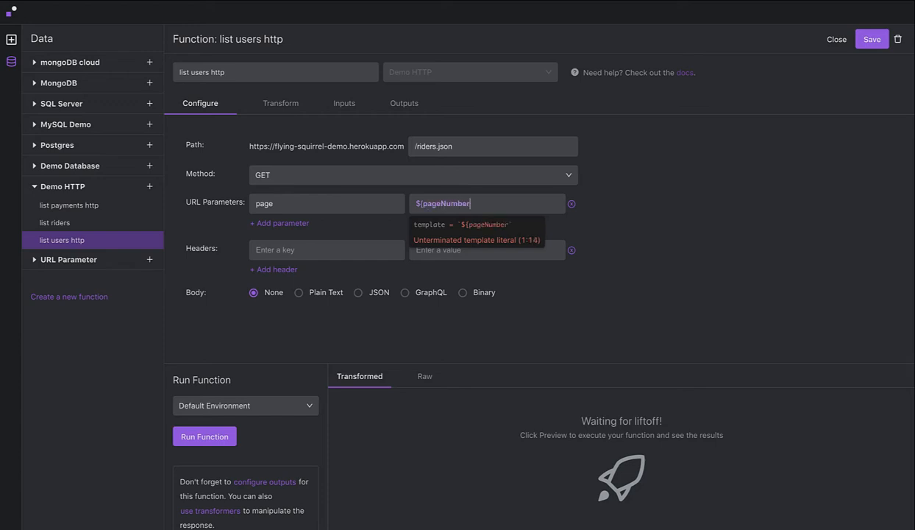
Add a second URL parameter with key per_page and value ${pageSize}.
{"action": "left_click", "coordinate": [251, 222]}
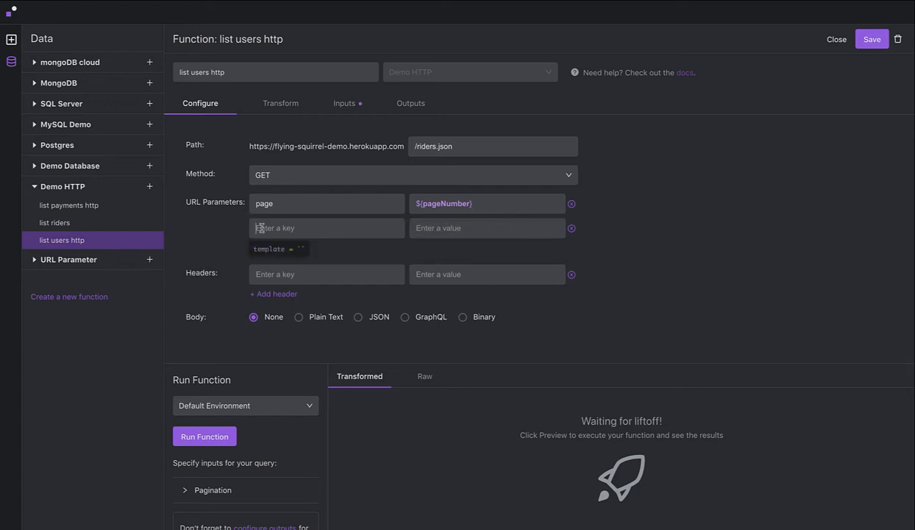
{"action": "type", "text": "per_page"}
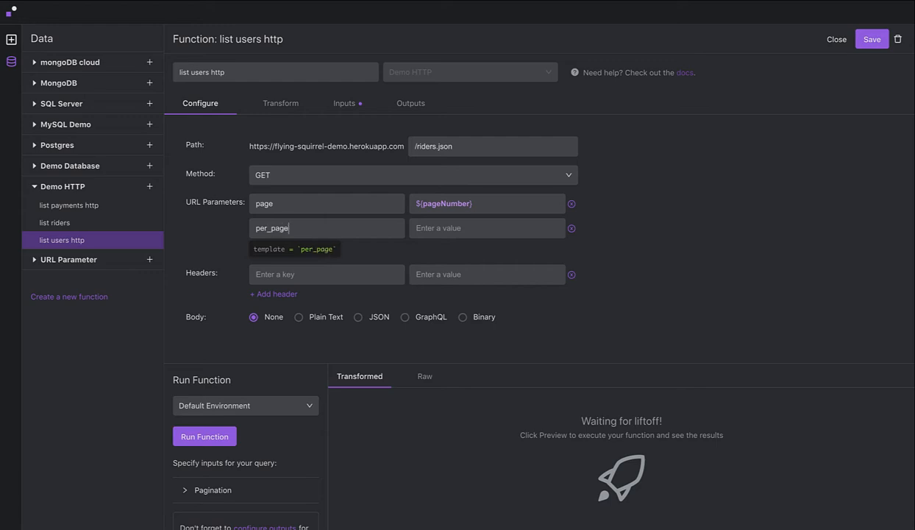
{"action": "left_click", "coordinate": [432, 230]}
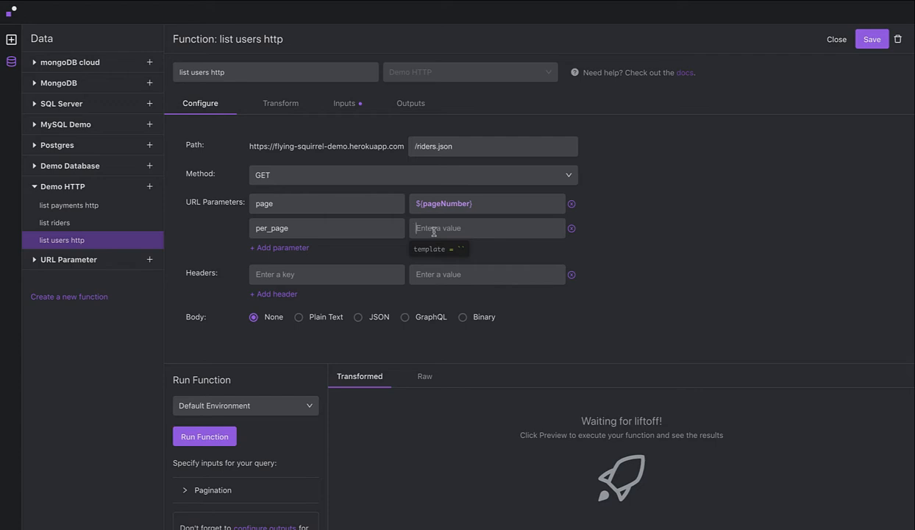
{"action": "type", "text": "${"}
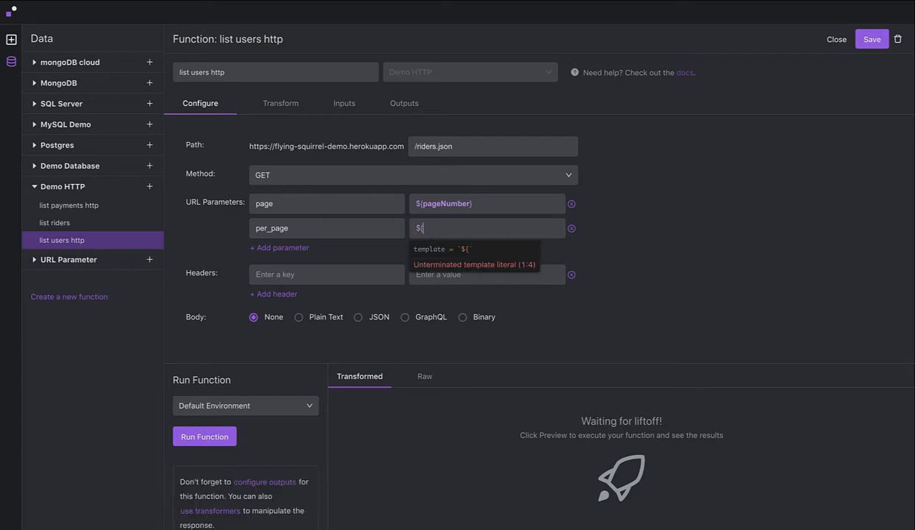
{"action": "type", "text": "pageSize}"}
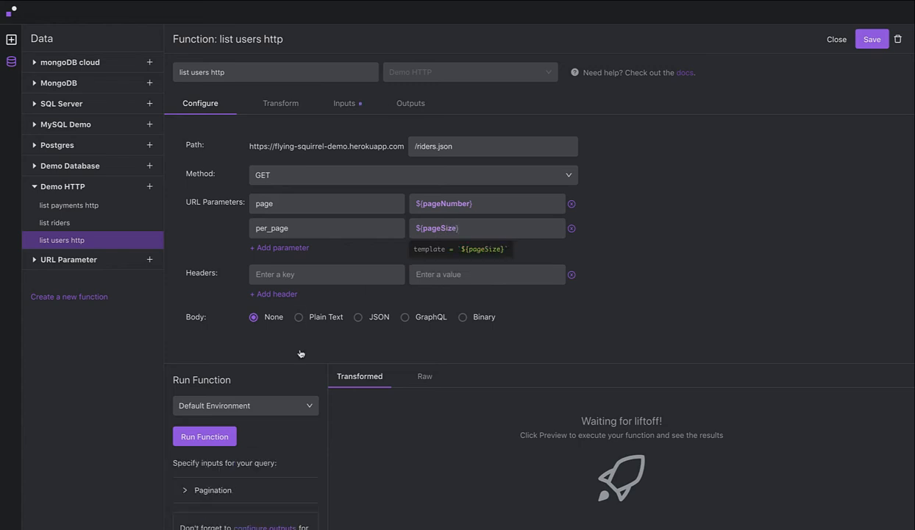
Check the pagination test inputs, run the function with their defaults, and examine the returned user records.
{"action": "left_click", "coordinate": [214, 489]}
{"action": "scroll", "coordinate": [280, 461], "scroll_direction": "down", "scroll_amount": 2}
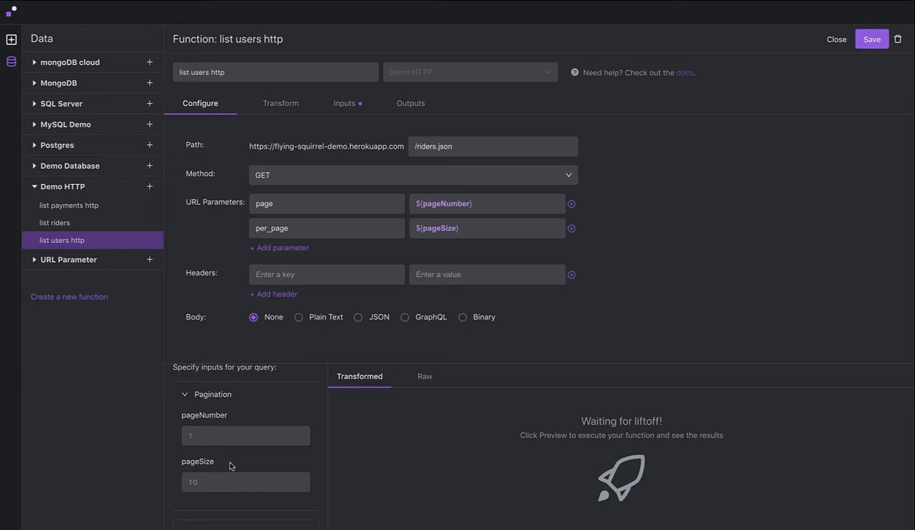
{"action": "scroll", "coordinate": [268, 416], "scroll_direction": "up", "scroll_amount": 3}
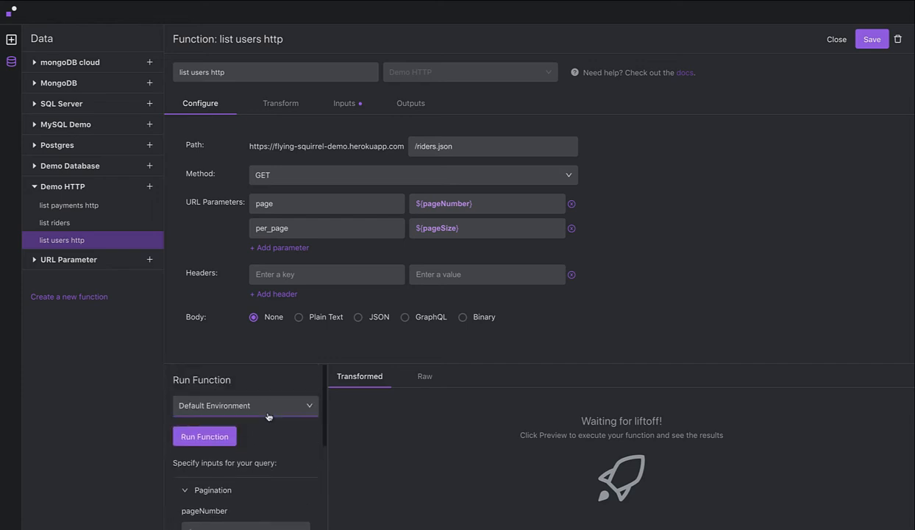
{"action": "left_click", "coordinate": [218, 440]}
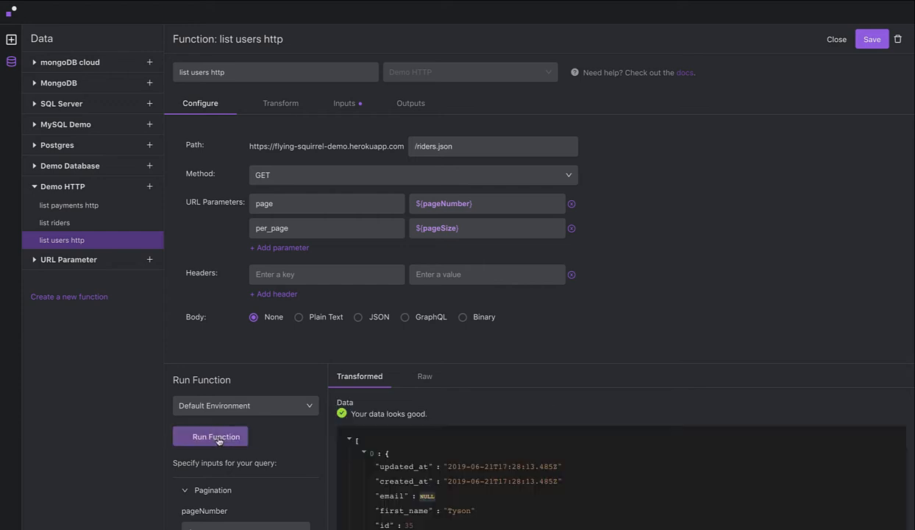
{"action": "scroll", "coordinate": [383, 462], "scroll_direction": "down", "scroll_amount": 10}
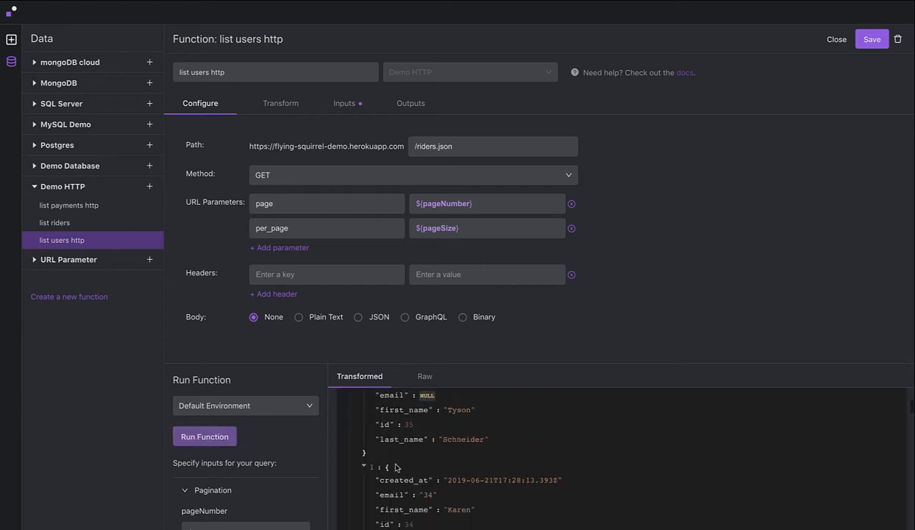
{"action": "scroll", "coordinate": [395, 467], "scroll_direction": "down", "scroll_amount": 10}
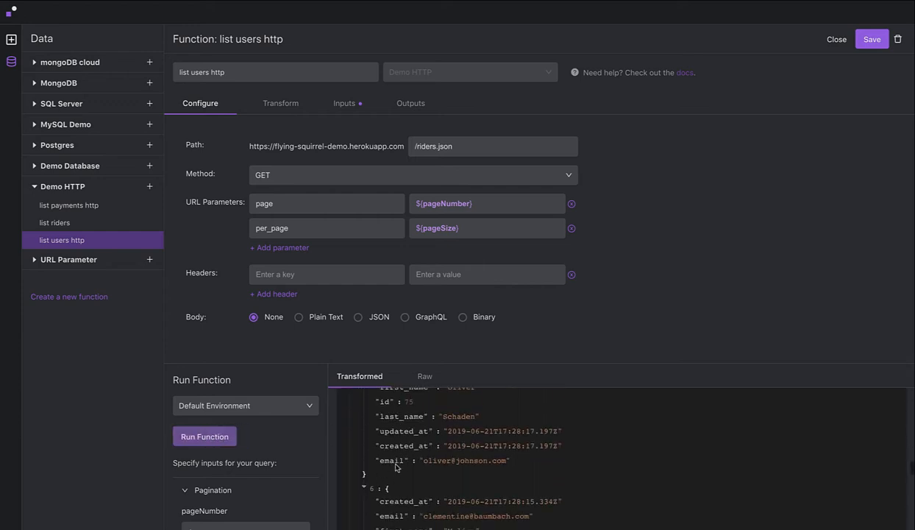
{"action": "scroll", "coordinate": [395, 467], "scroll_direction": "down", "scroll_amount": 2}
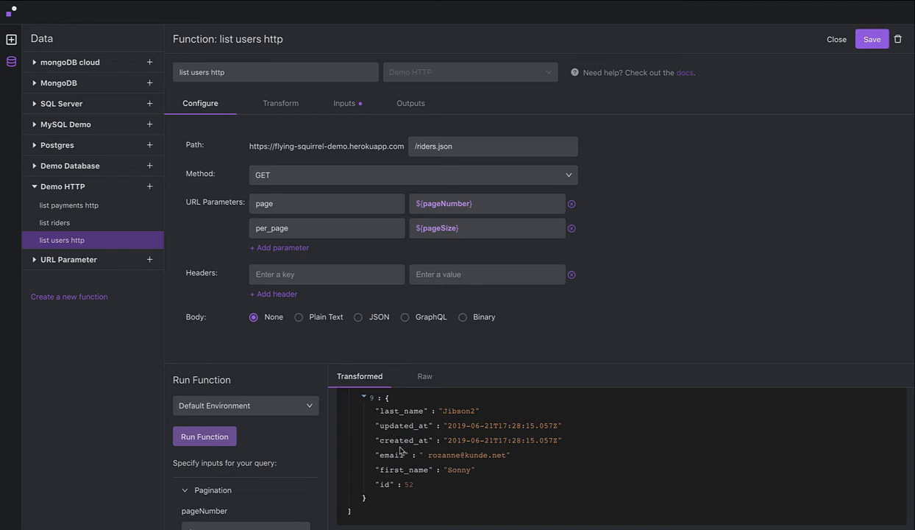
{"action": "scroll", "coordinate": [397, 442], "scroll_direction": "up", "scroll_amount": 5}
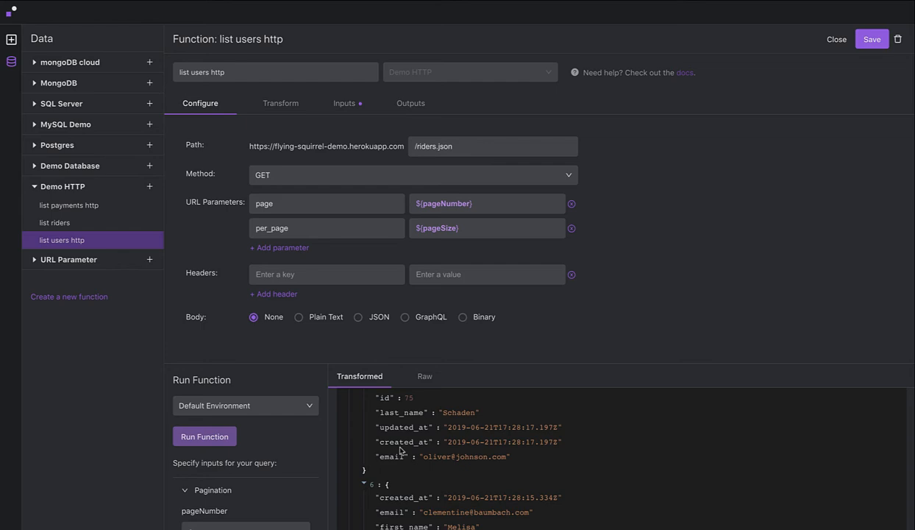
Add a URL parameter with key first_name and value ${filter.first_name || ""}.
{"action": "left_click", "coordinate": [282, 249]}
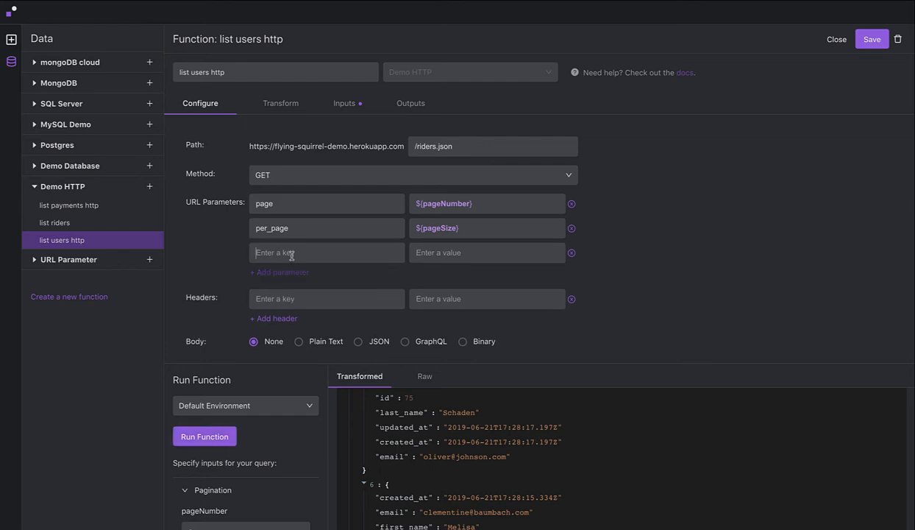
{"action": "type", "text": "fir"}
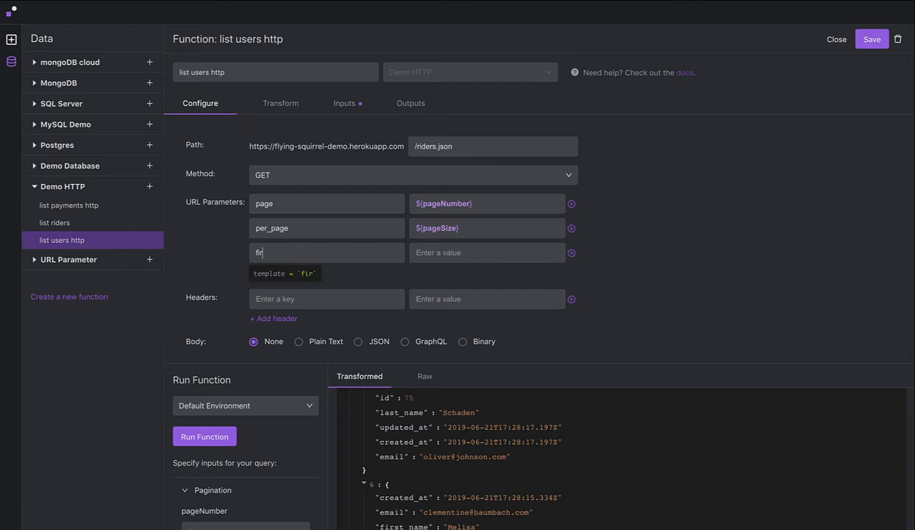
{"action": "type", "text": "st_nam"}
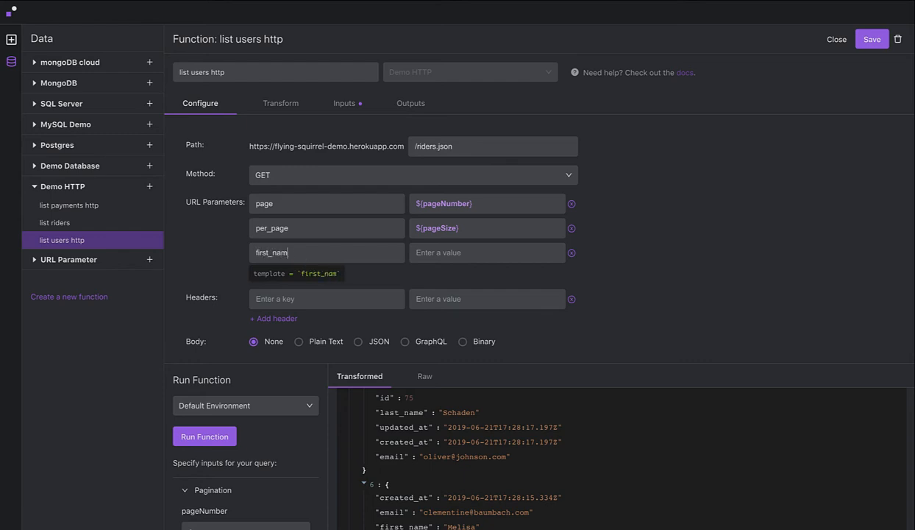
{"action": "type", "text": "e"}
{"action": "key", "text": "Tab"}
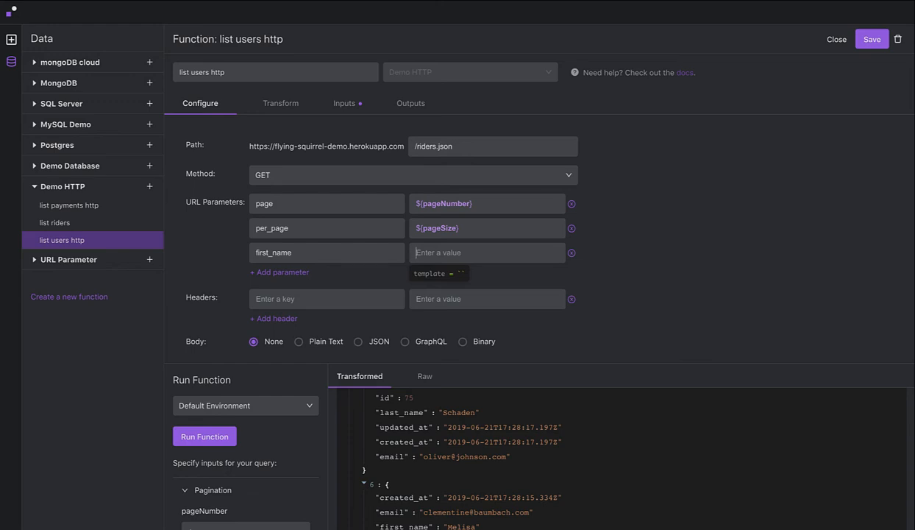
{"action": "type", "text": "${filter"}
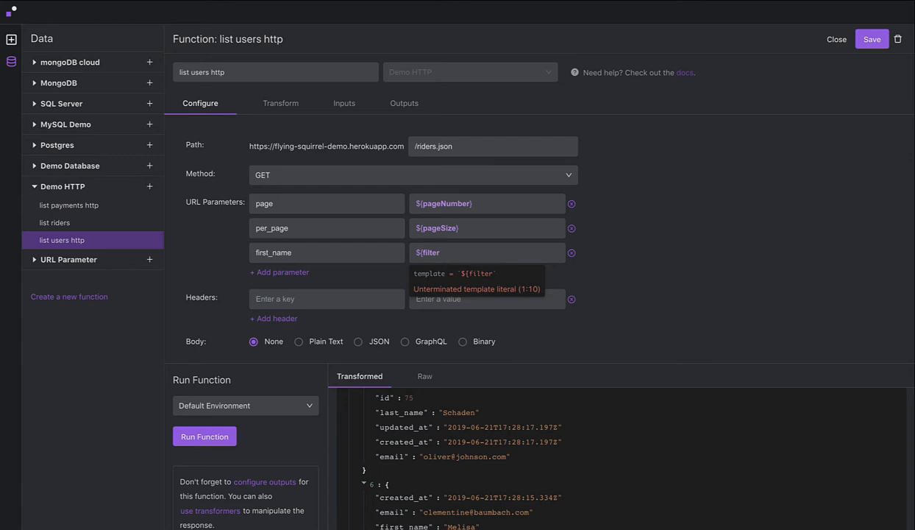
{"action": "type", "text": ".first_name || "}
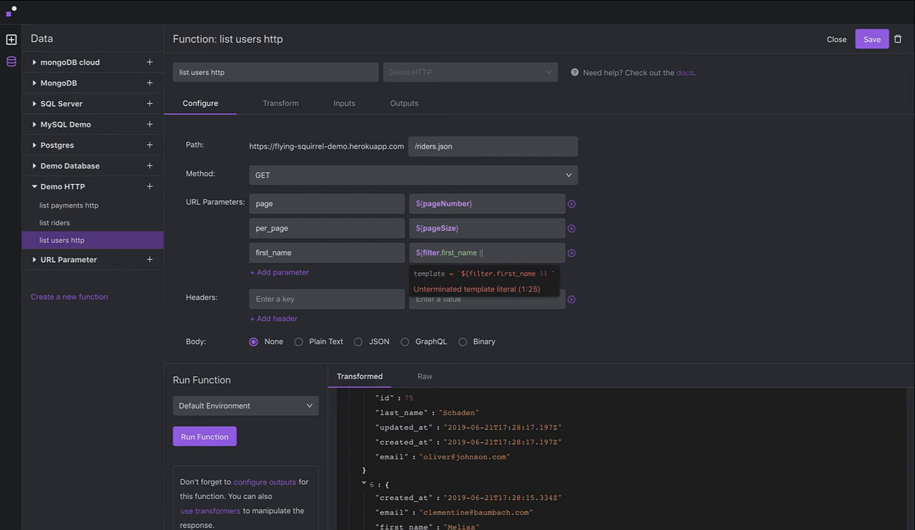
{"action": "type", "text": "\"\"}"}
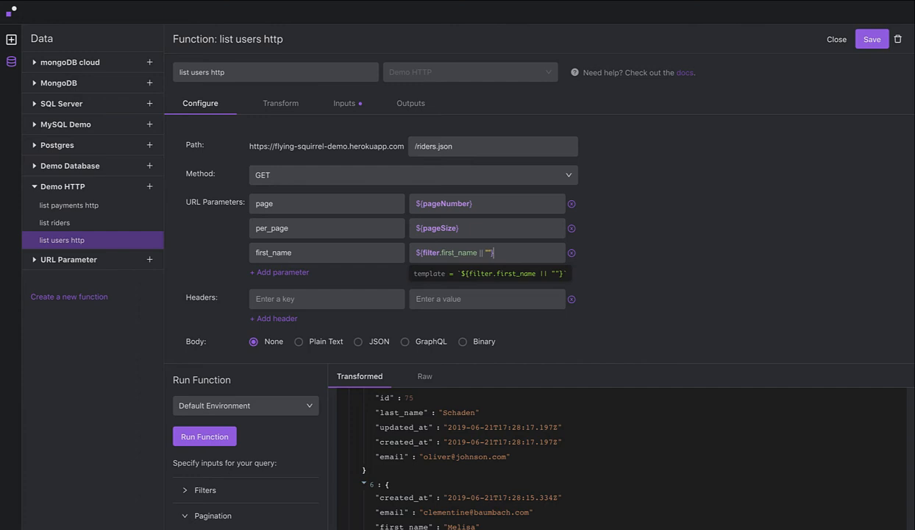
{"action": "left_click", "coordinate": [636, 253]}
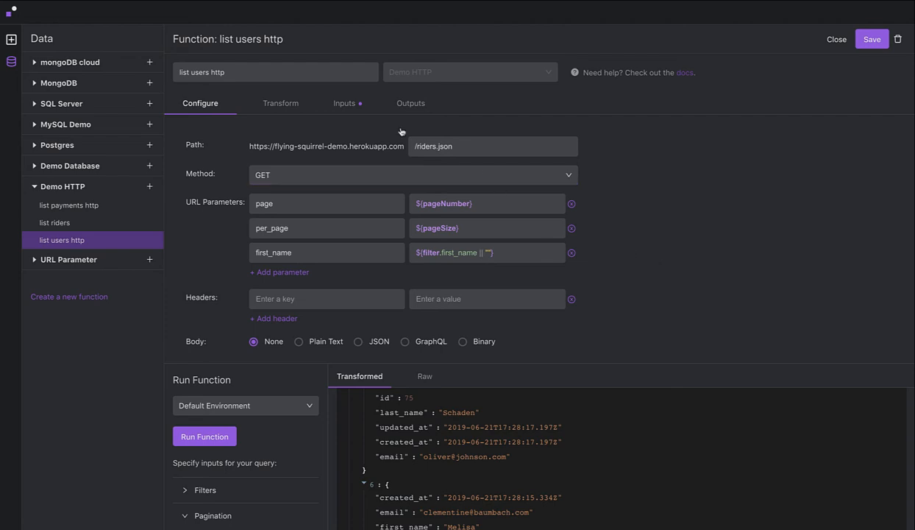
Examine the function's reserved filter inputs, including the type and operators of the first_name filter.
{"action": "left_click", "coordinate": [345, 104]}
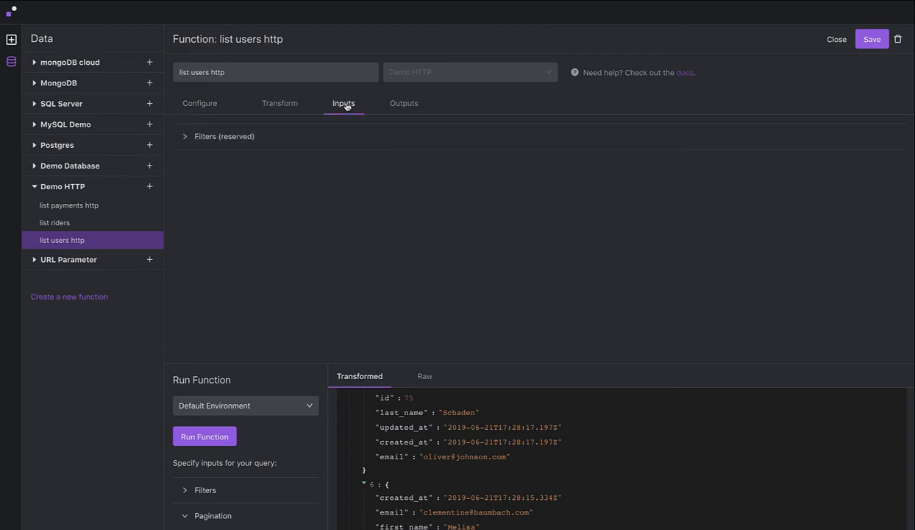
{"action": "left_click", "coordinate": [213, 139]}
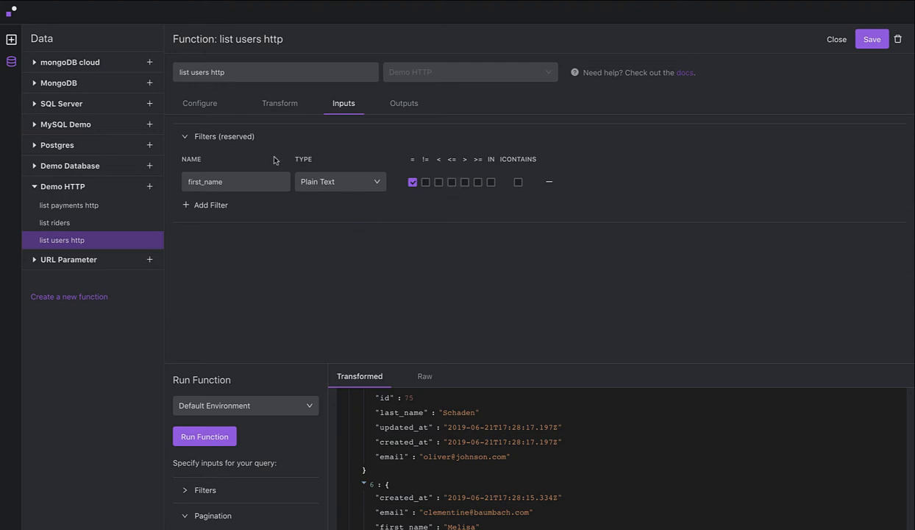
Return to the request configuration and add two more URL parameter keys, order and order_type.
{"action": "left_click", "coordinate": [206, 105]}
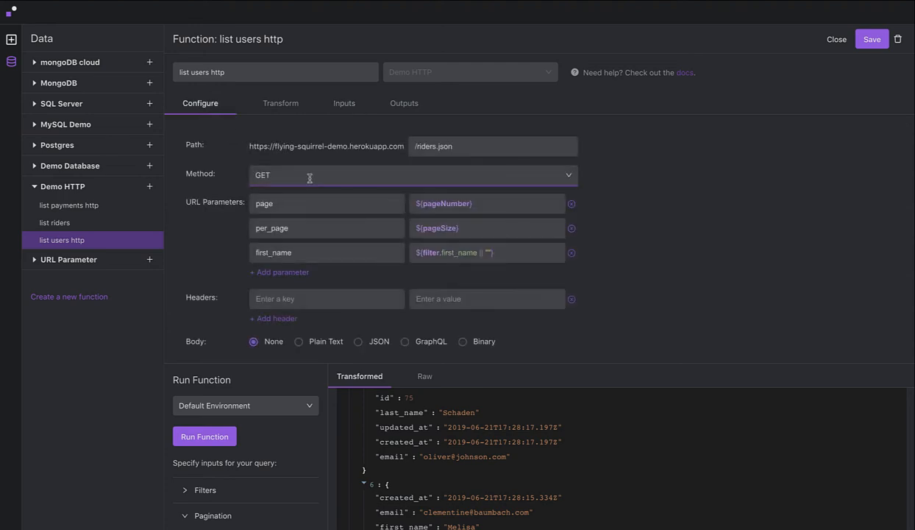
{"action": "left_click", "coordinate": [290, 274]}
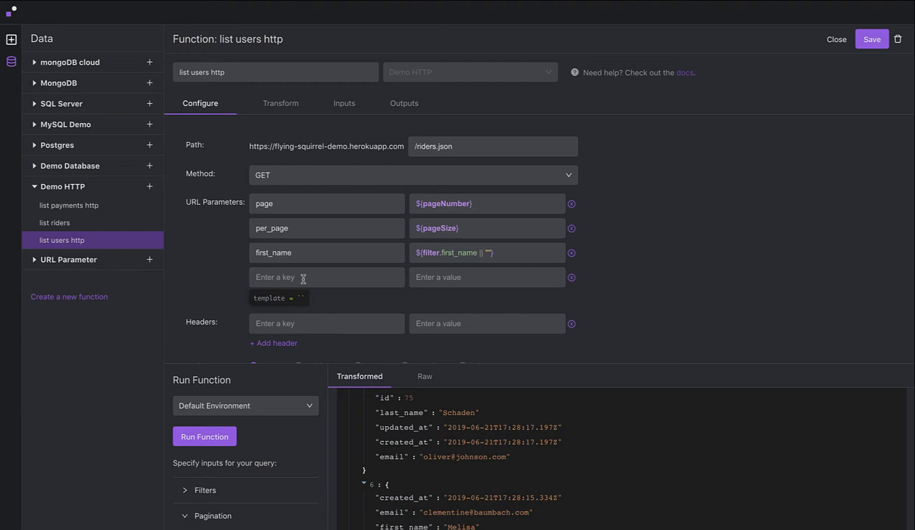
{"action": "type", "text": "order"}
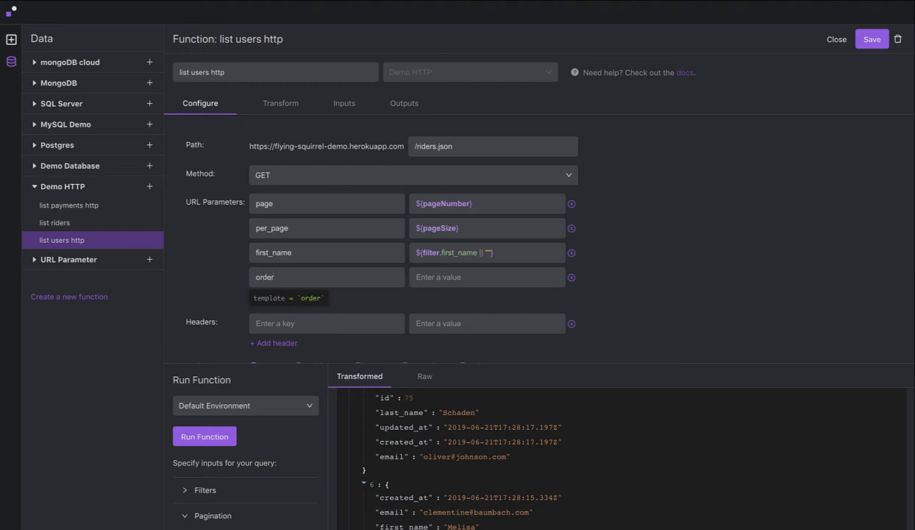
{"action": "left_click", "coordinate": [273, 297]}
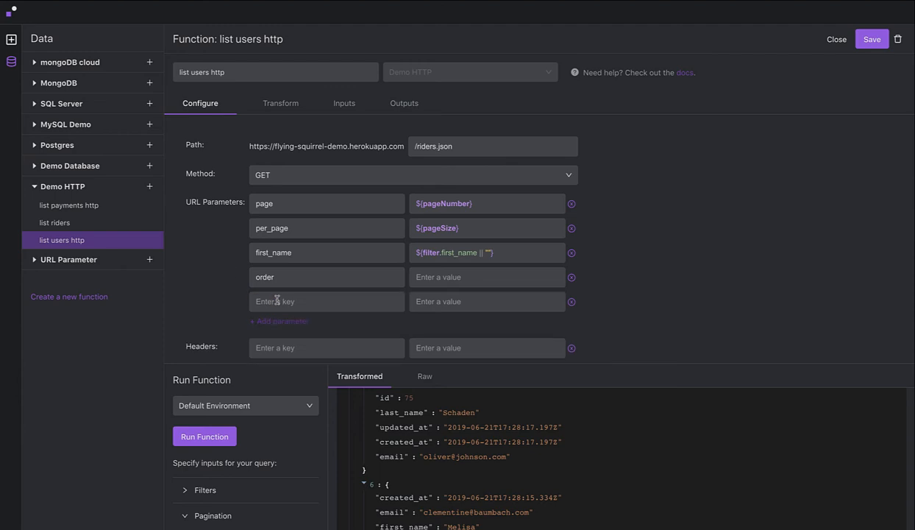
{"action": "left_click", "coordinate": [277, 298]}
{"action": "type", "text": "order"}
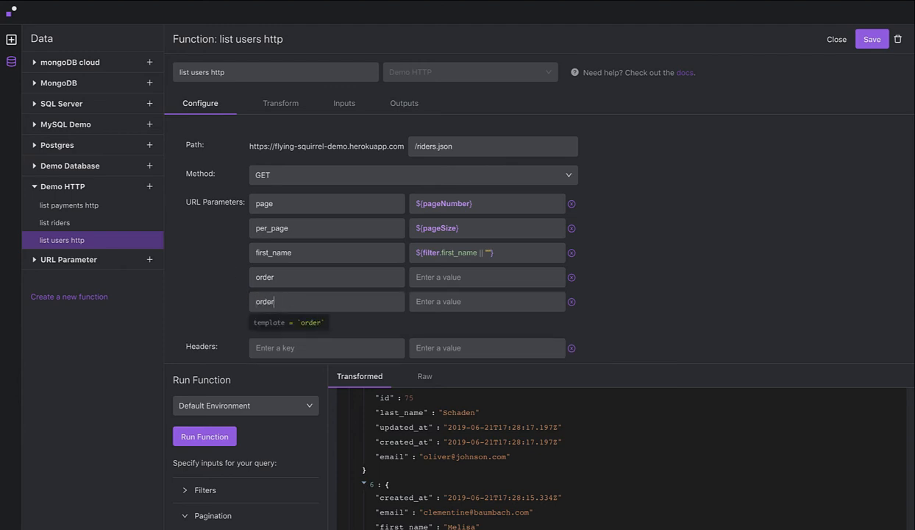
{"action": "type", "text": "_type"}
{"action": "left_click", "coordinate": [221, 301]}
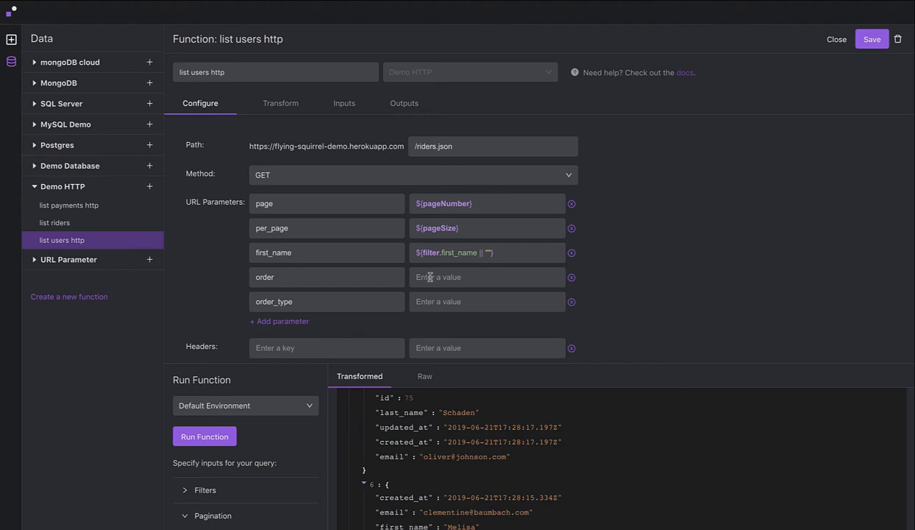
Set order to ${typeof sortBy === "undefined" ? "" : sortBy} and order_type to ${typeof sortAscending === "undefined" ? "asc" : (sortAscending ? "asc" : "desc")}.
{"action": "left_click", "coordinate": [444, 280]}
{"action": "type", "text": "${typeof sortBy === \"undefined\" ? \"\" : sortBy}"}
{"action": "type", "text": "${typeof sortAscending === \"undefined\" ? \"asc\" : (sortAscending ? \"asc\" : \"desc\")}"}
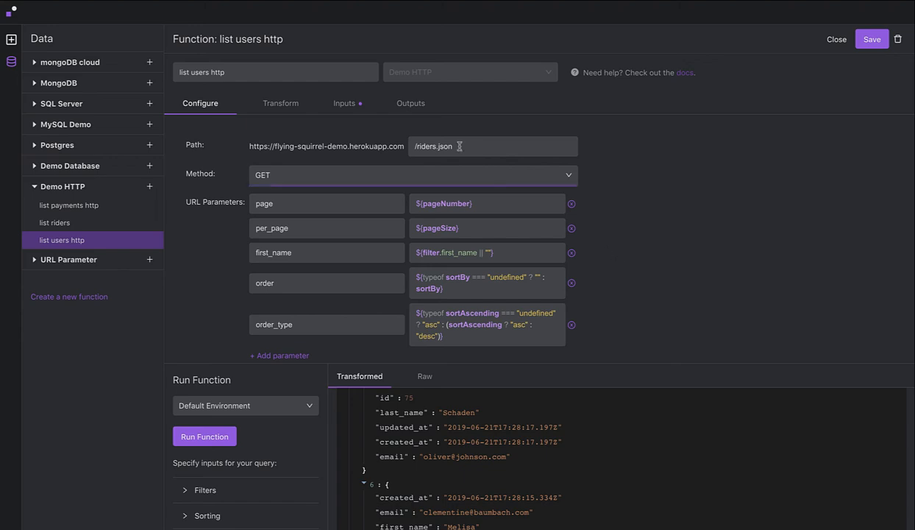
Show the function's reserved sorting fields and set the test run's Sort By field to id.
{"action": "left_click", "coordinate": [346, 103]}
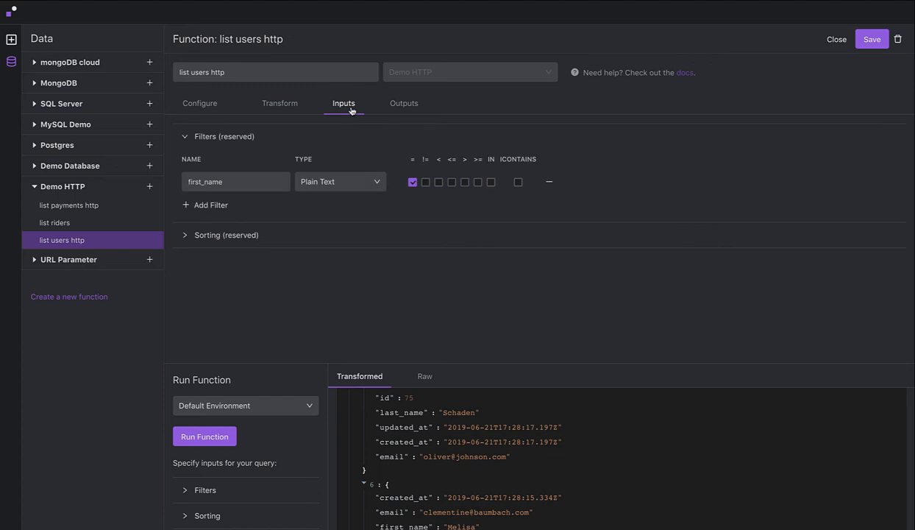
{"action": "left_click", "coordinate": [206, 236]}
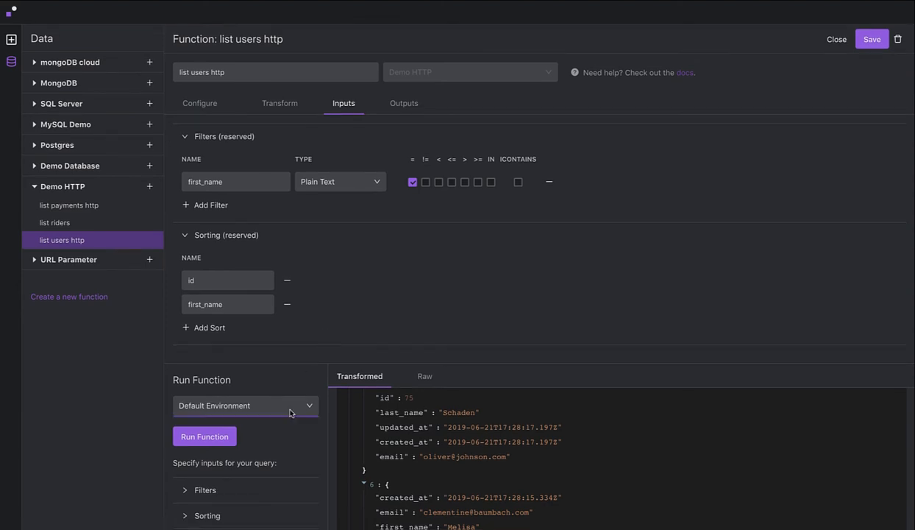
{"action": "left_click", "coordinate": [211, 518]}
{"action": "scroll", "coordinate": [309, 459], "scroll_direction": "down", "scroll_amount": 2}
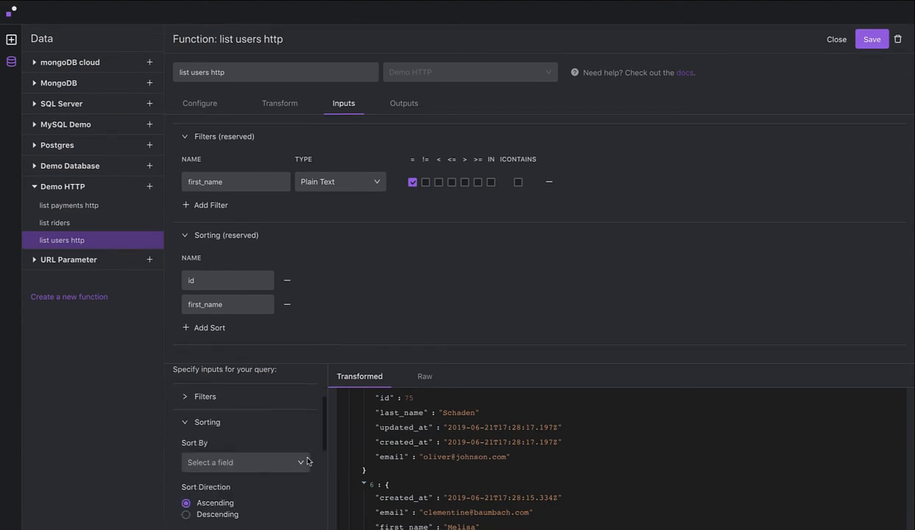
{"action": "scroll", "coordinate": [302, 403], "scroll_direction": "up", "scroll_amount": 1}
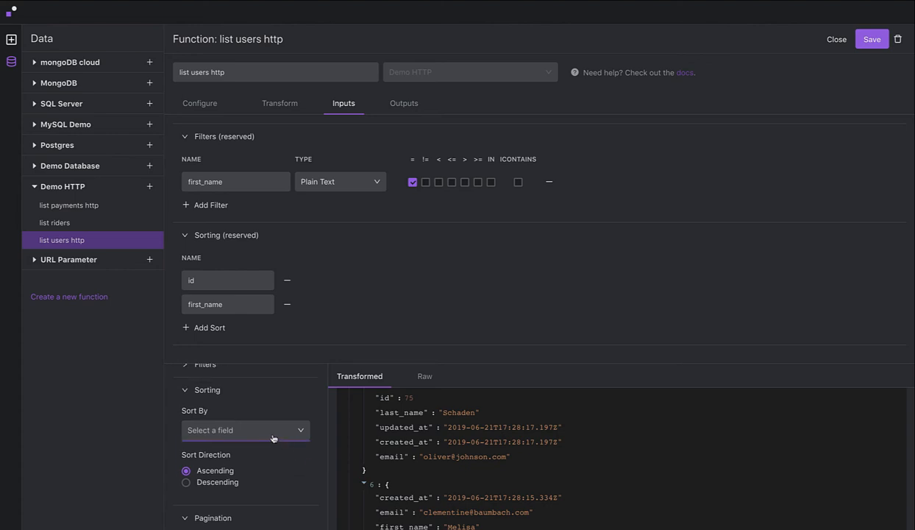
{"action": "left_click", "coordinate": [274, 433]}
{"action": "left_click", "coordinate": [234, 448]}
{"action": "scroll", "coordinate": [269, 401], "scroll_direction": "up", "scroll_amount": 2}
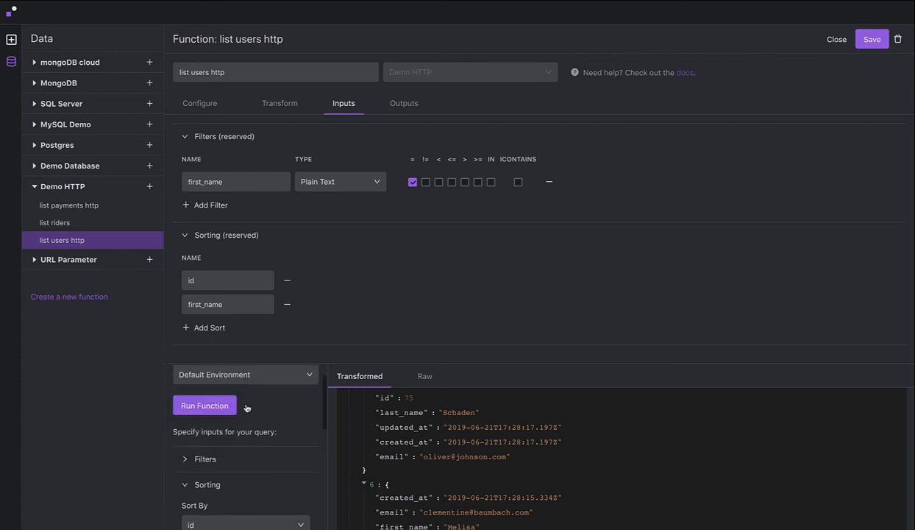
Run the function and check the order of the returned user records.
{"action": "left_click", "coordinate": [219, 405]}
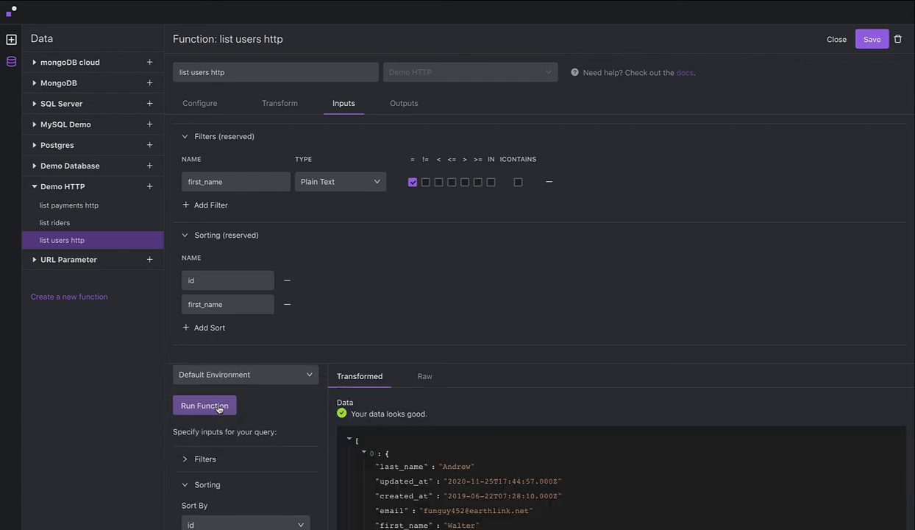
{"action": "scroll", "coordinate": [381, 481], "scroll_direction": "down", "scroll_amount": 3}
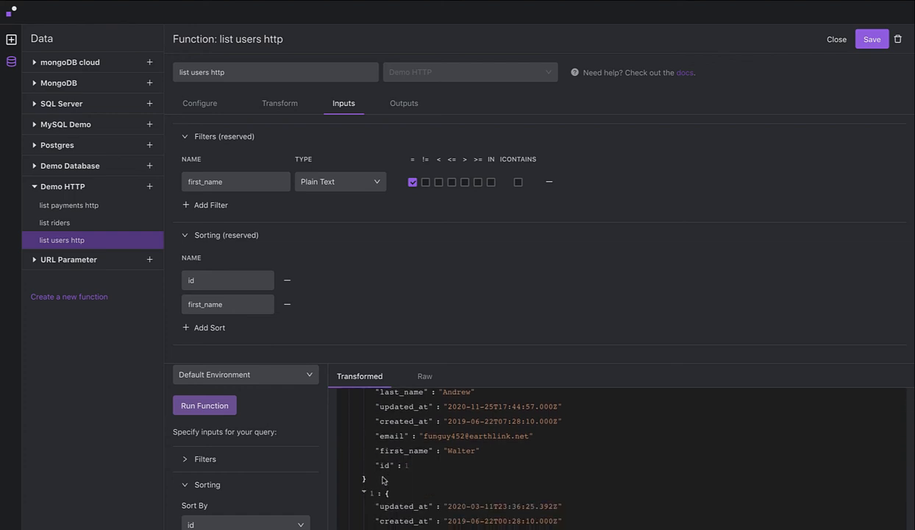
{"action": "scroll", "coordinate": [382, 480], "scroll_direction": "down", "scroll_amount": 4}
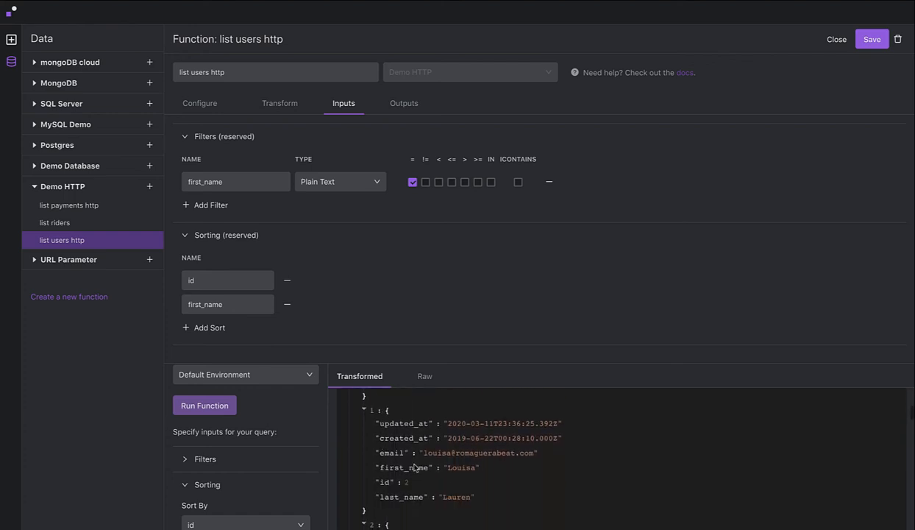
{"action": "scroll", "coordinate": [416, 468], "scroll_direction": "down", "scroll_amount": 10}
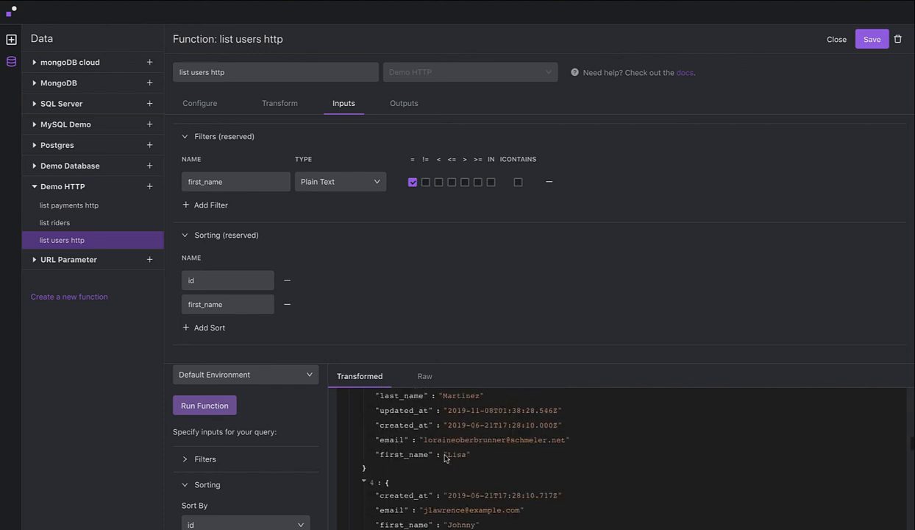
{"action": "scroll", "coordinate": [445, 457], "scroll_direction": "down", "scroll_amount": 15}
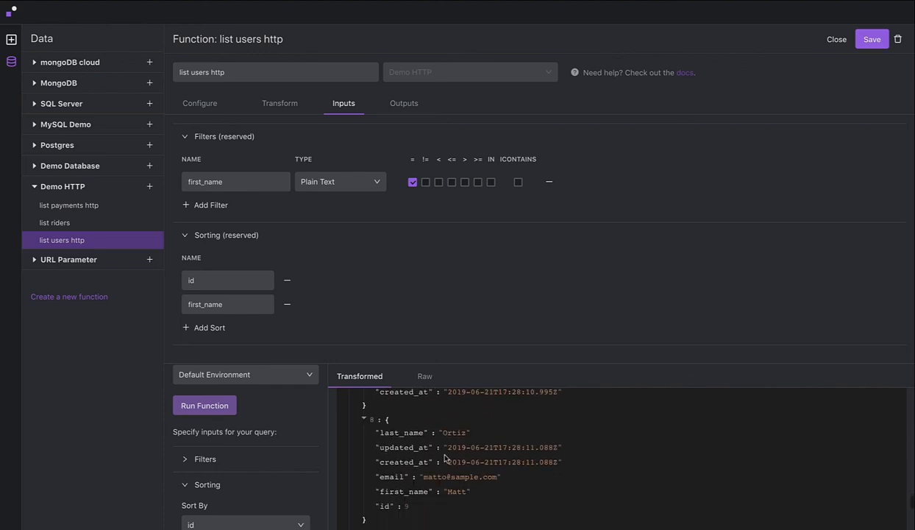
{"action": "scroll", "coordinate": [444, 458], "scroll_direction": "down", "scroll_amount": 8}
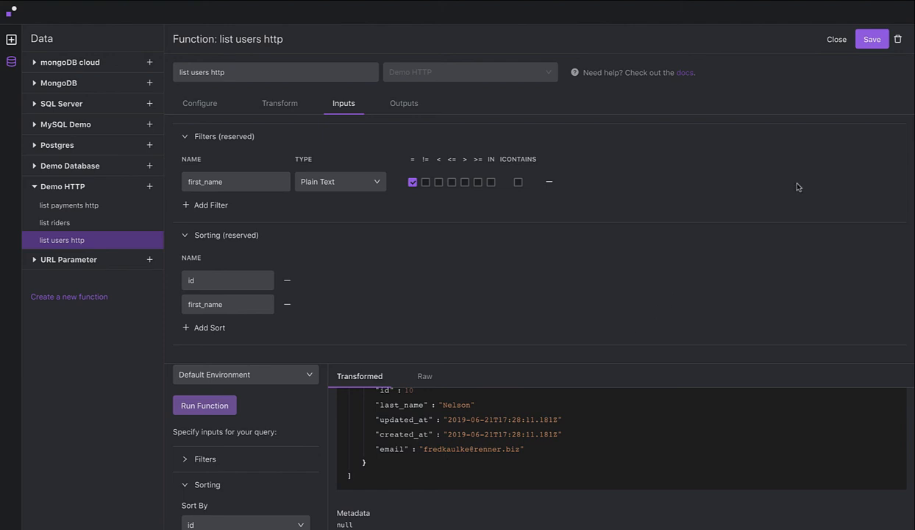
Save the list users http function and close it to return to the page canvas.
{"action": "left_click", "coordinate": [870, 46]}
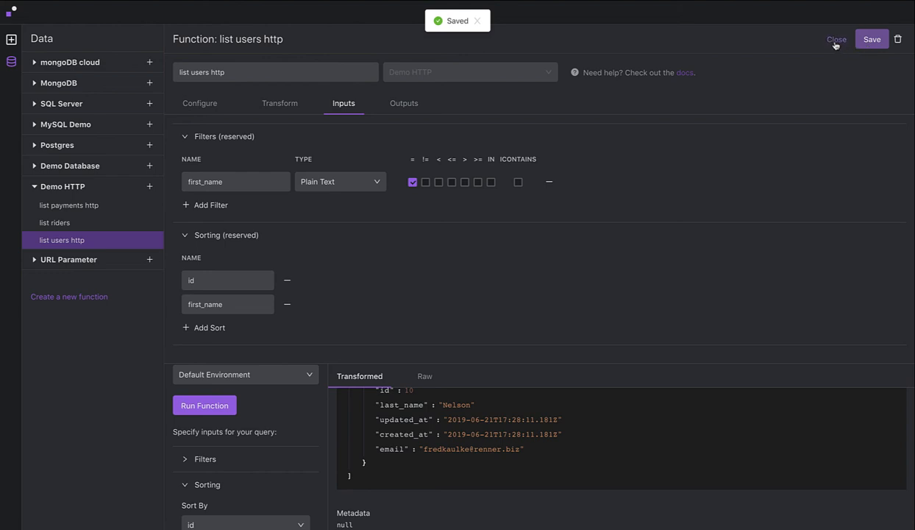
{"action": "left_click", "coordinate": [836, 40]}
{"action": "left_click", "coordinate": [257, 219]}
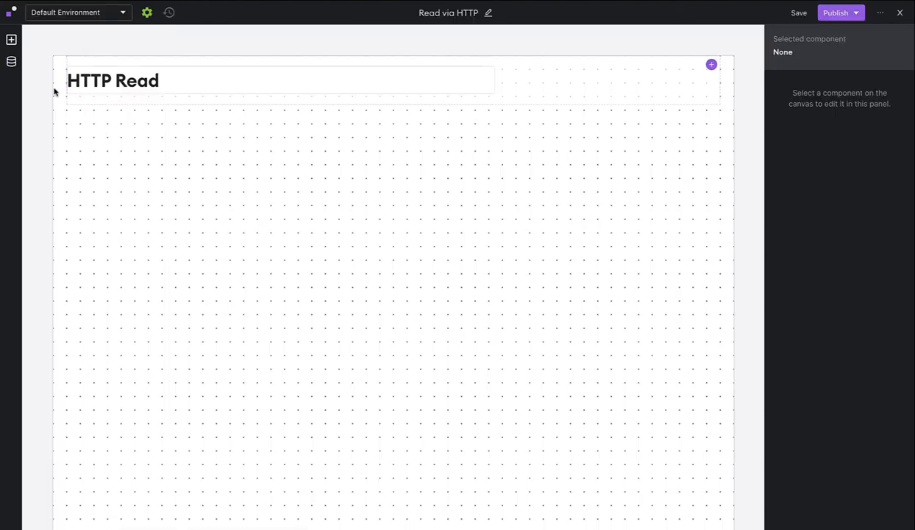
Add a table to the page and set its source to the list users http function from Demo HTTP.
{"action": "left_click", "coordinate": [11, 39]}
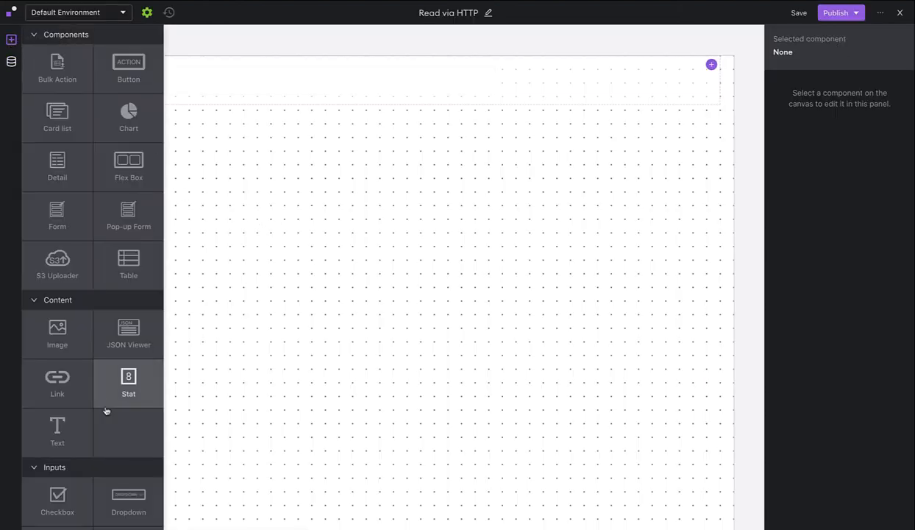
{"action": "left_click", "coordinate": [128, 254]}
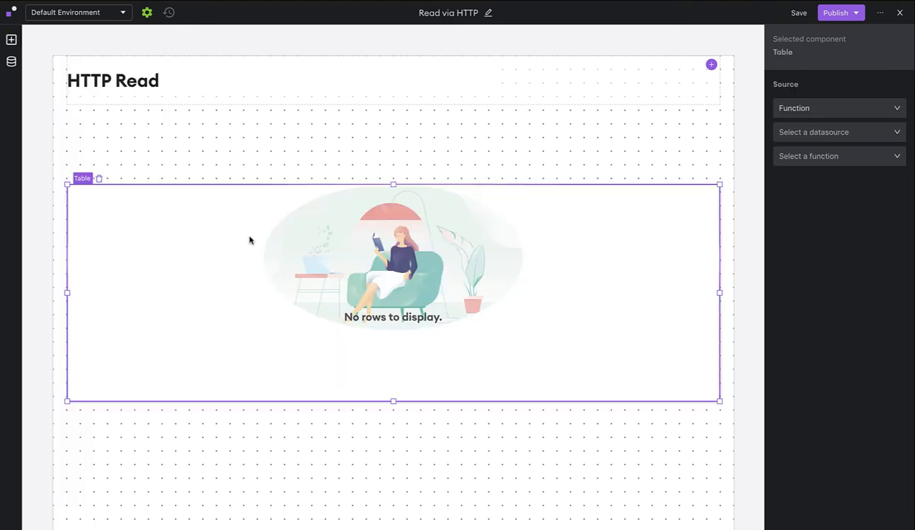
{"action": "left_click", "coordinate": [809, 134]}
{"action": "left_click", "coordinate": [818, 186]}
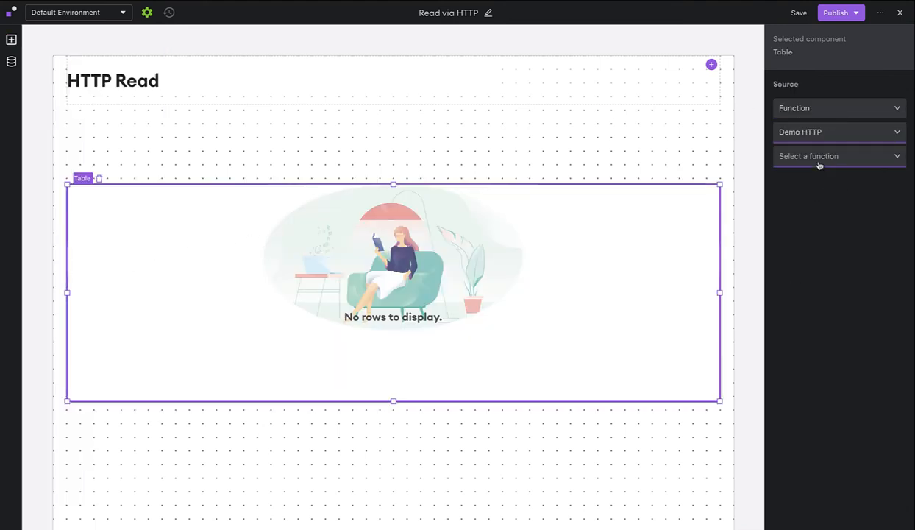
{"action": "left_click", "coordinate": [818, 155]}
{"action": "left_click", "coordinate": [831, 212]}
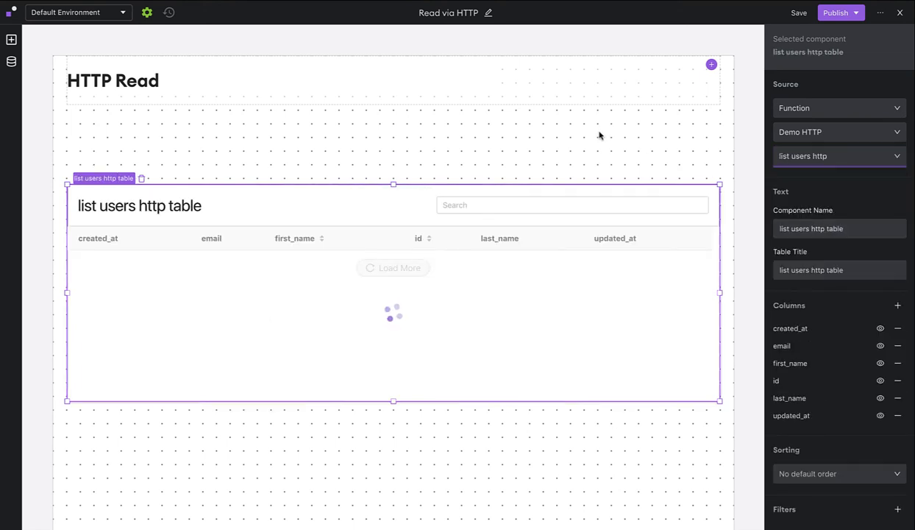
Publish the page to the Default and Staging environments and exit the editor.
{"action": "left_click", "coordinate": [853, 17]}
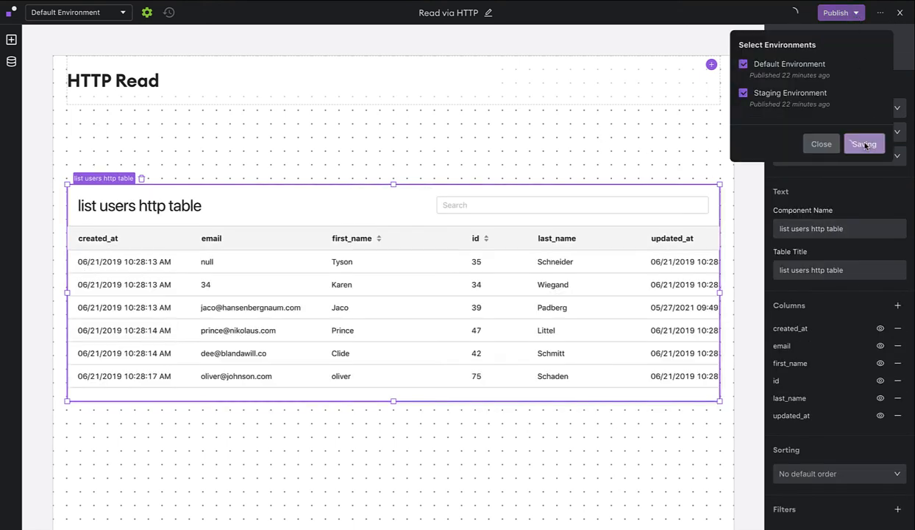
{"action": "left_click", "coordinate": [864, 143]}
{"action": "left_click", "coordinate": [900, 14]}
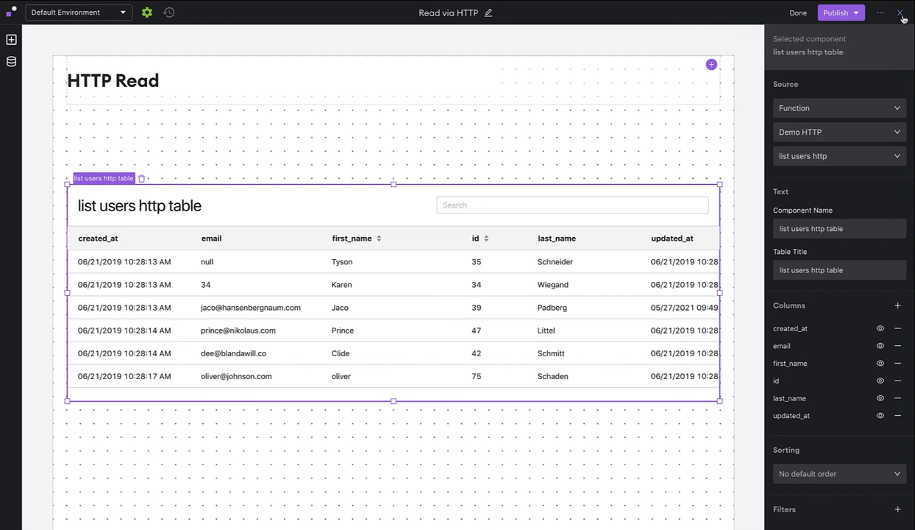
{"action": "left_click", "coordinate": [900, 15]}
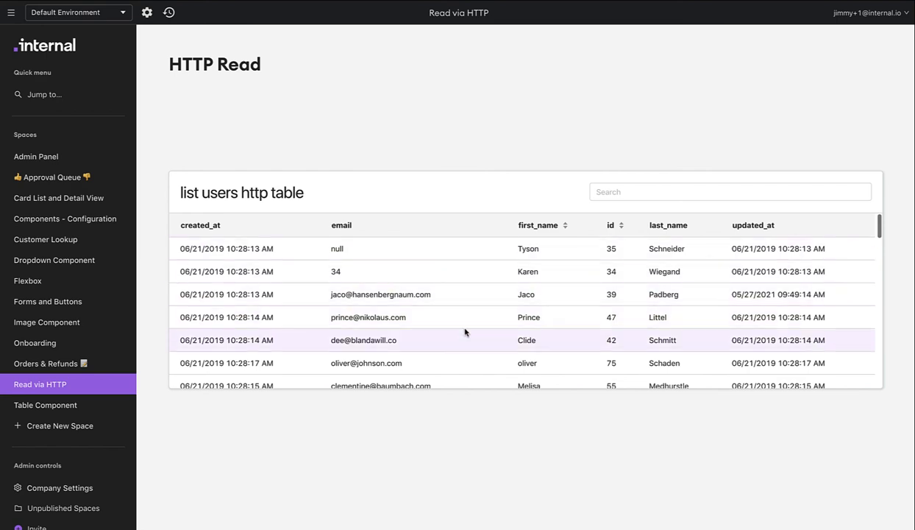
Examine the published users table across several pages of rows to check its pagination.
{"action": "scroll", "coordinate": [465, 330], "scroll_direction": "down", "scroll_amount": 10}
{"action": "scroll", "coordinate": [465, 332], "scroll_direction": "down", "scroll_amount": 10}
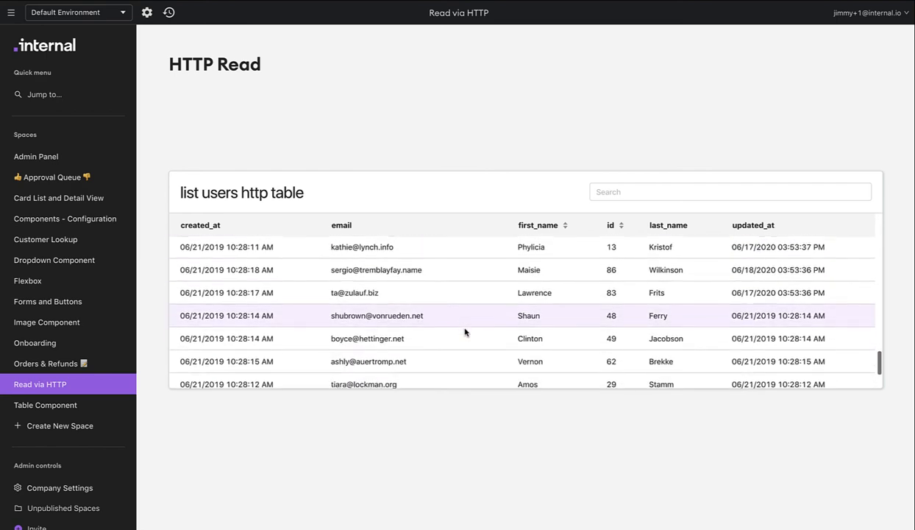
{"action": "scroll", "coordinate": [464, 332], "scroll_direction": "down", "scroll_amount": 10}
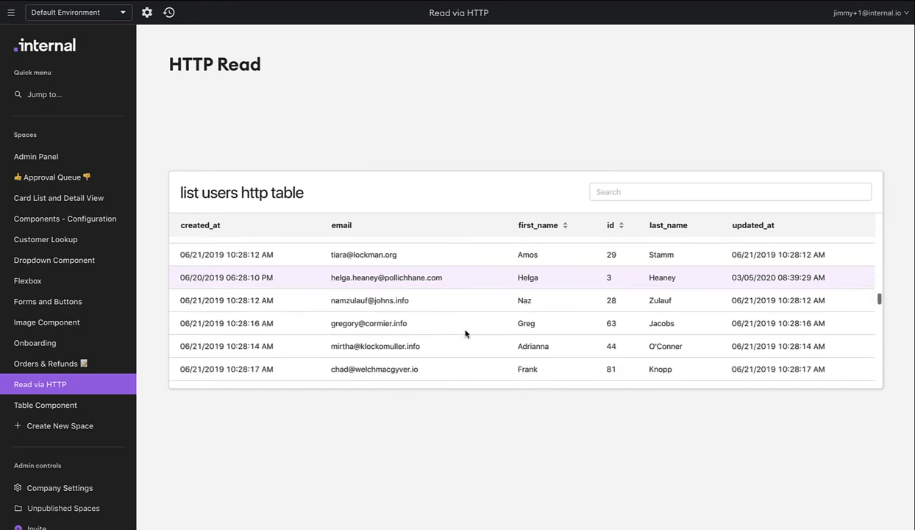
{"action": "scroll", "coordinate": [463, 333], "scroll_direction": "down", "scroll_amount": 10}
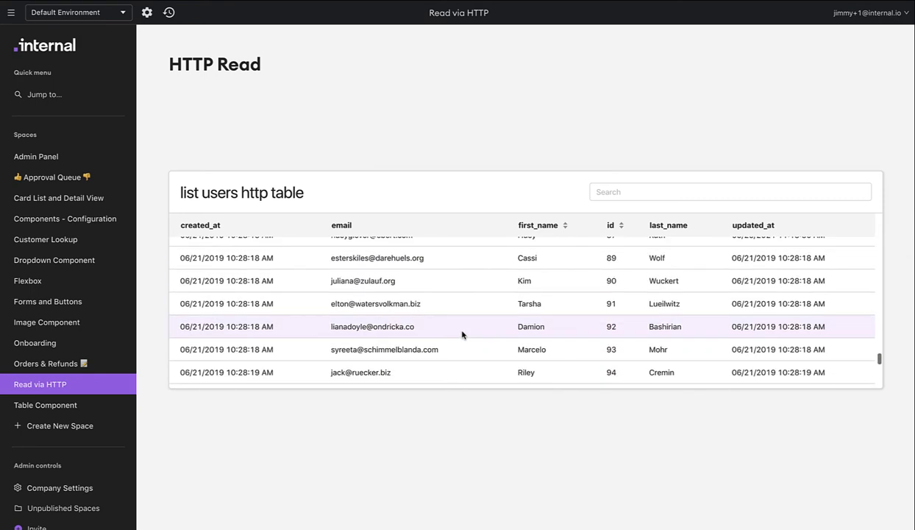
{"action": "scroll", "coordinate": [451, 329], "scroll_direction": "down", "scroll_amount": 2}
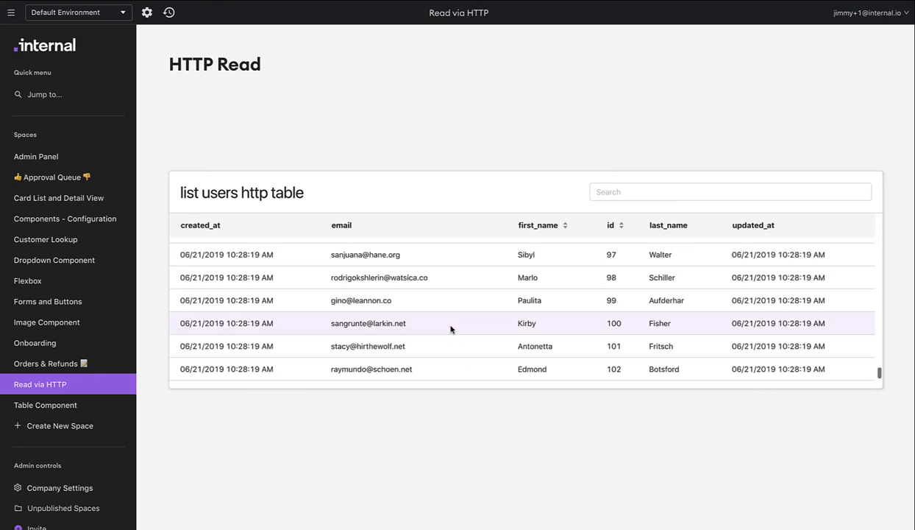
{"action": "scroll", "coordinate": [451, 329], "scroll_direction": "down", "scroll_amount": 3}
{"action": "left_click", "coordinate": [519, 372]}
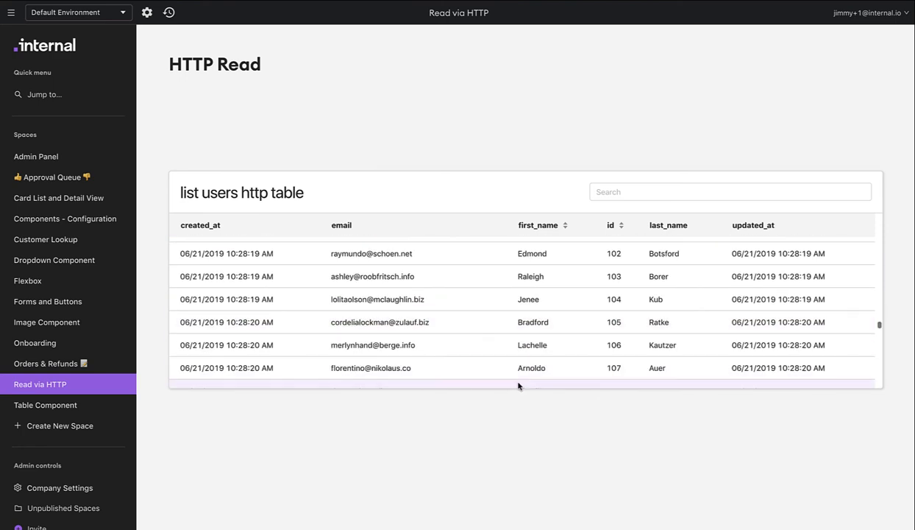
{"action": "scroll", "coordinate": [508, 361], "scroll_direction": "down", "scroll_amount": 1}
{"action": "scroll", "coordinate": [475, 316], "scroll_direction": "down", "scroll_amount": 15}
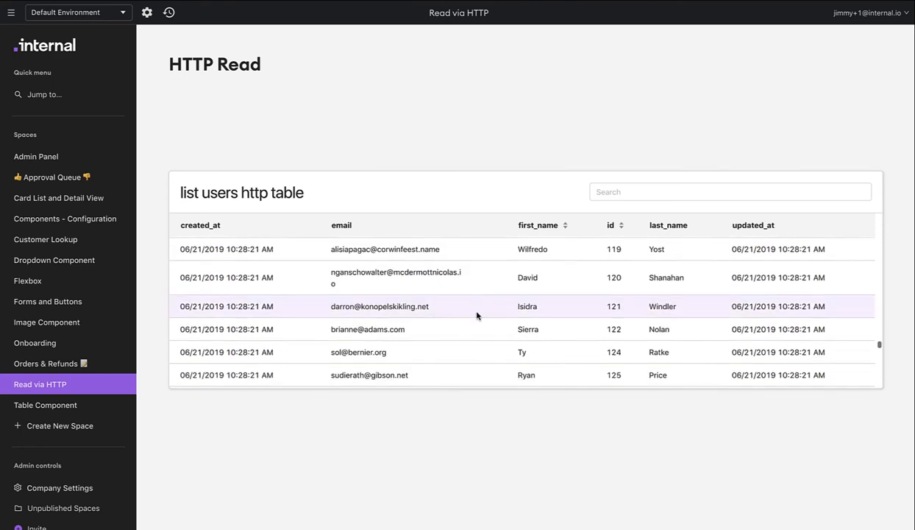
{"action": "scroll", "coordinate": [475, 315], "scroll_direction": "down", "scroll_amount": 2}
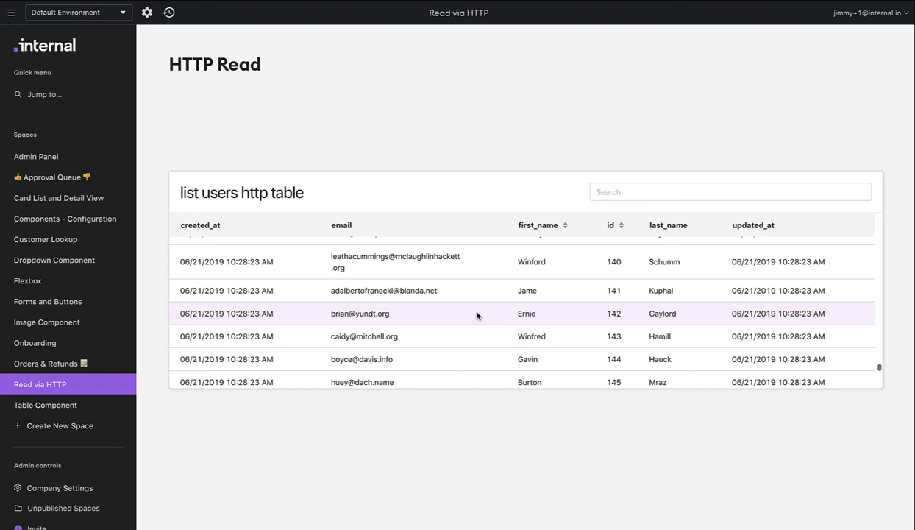
Test sorting the users table by id in ascending and descending order, and clear the sort.
{"action": "left_click", "coordinate": [621, 229]}
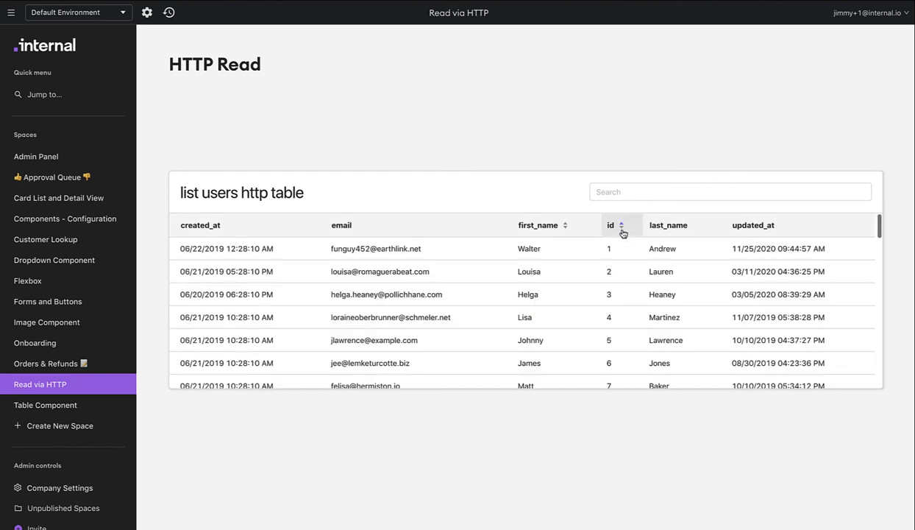
{"action": "left_click", "coordinate": [622, 230]}
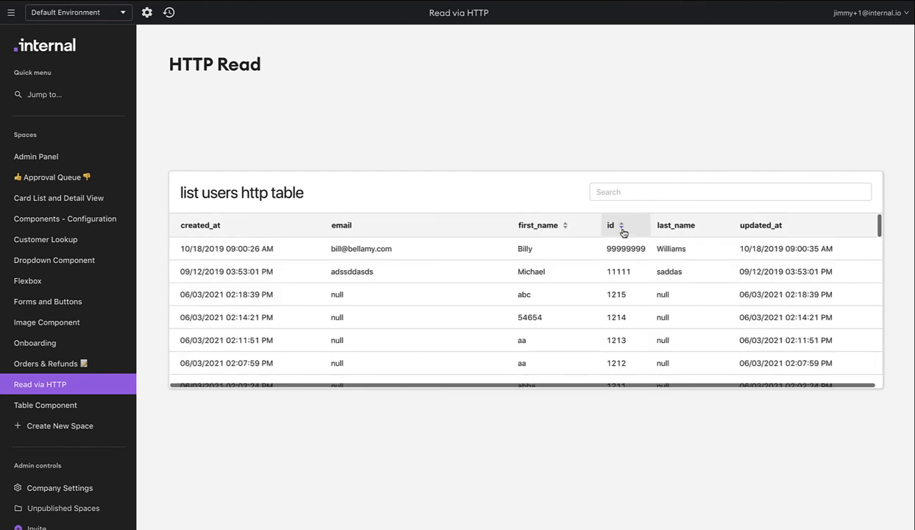
{"action": "left_click", "coordinate": [622, 231]}
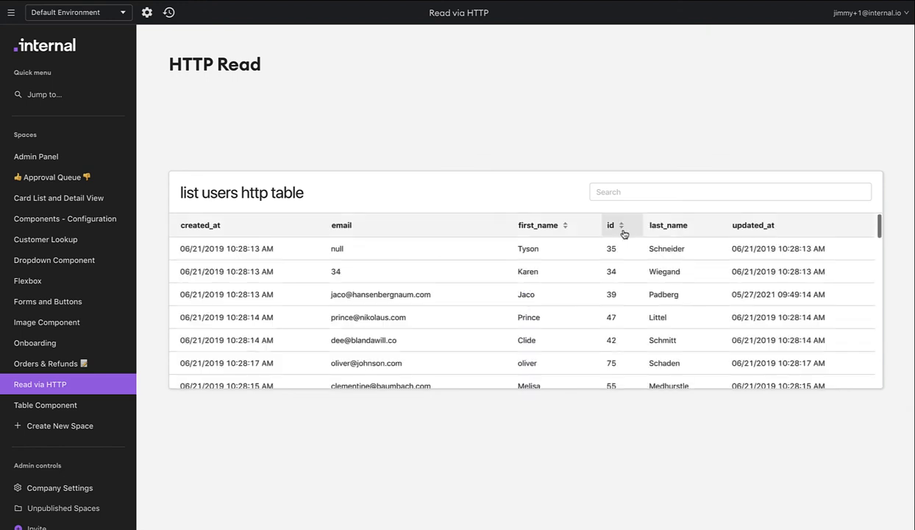
Search the users table by First name for one user's first name.
{"action": "left_click", "coordinate": [615, 192]}
{"action": "type", "text": "f"}
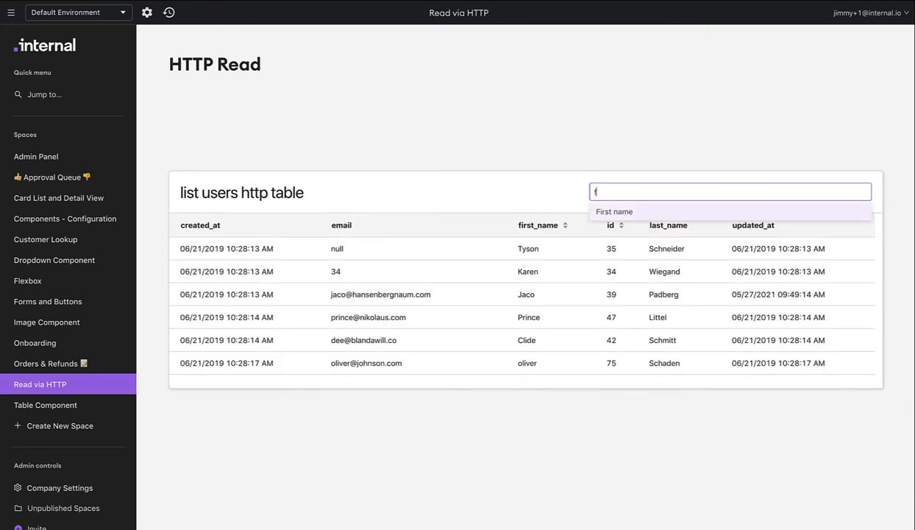
{"action": "key", "text": "Return"}
{"action": "type", "text": "Walter"}
{"action": "key", "text": "Return"}
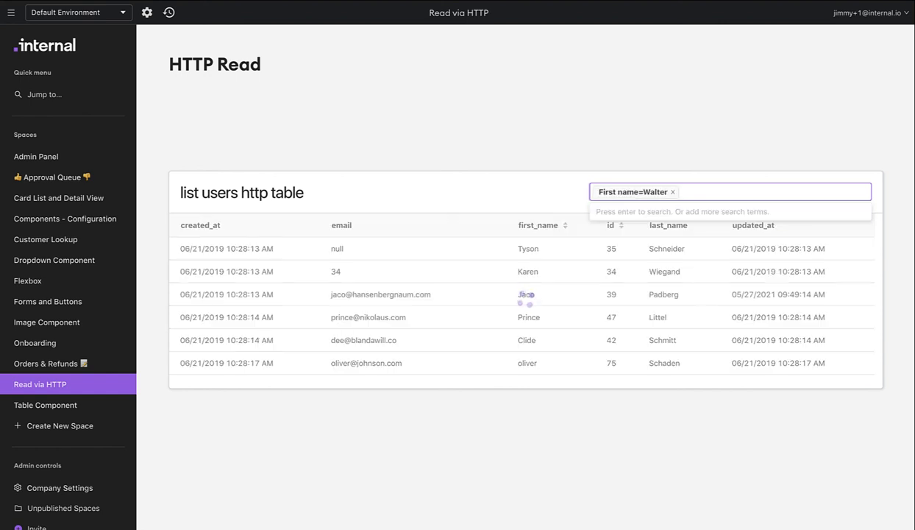